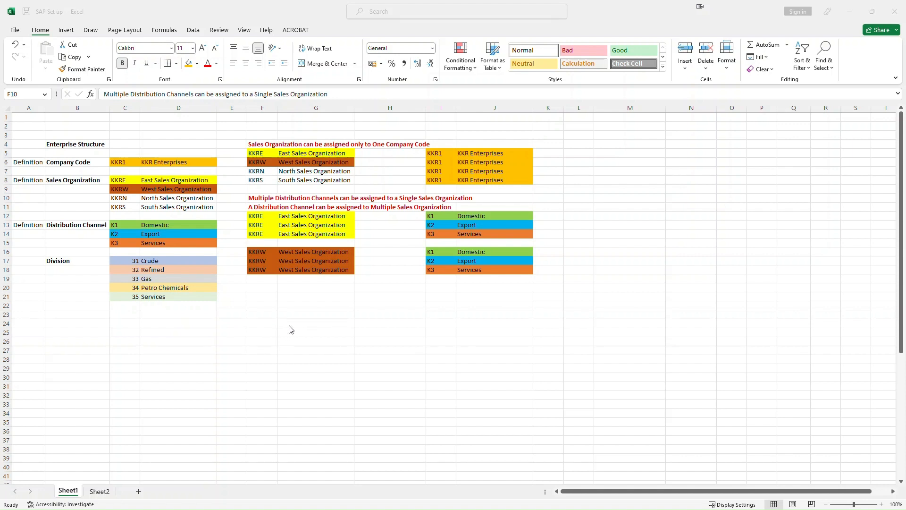
Step: Review the worksheet's mapping of distribution channels K1, K2 and K3 to the East sales organization KKRE
{"action": "left_click", "coordinate": [253, 198]}
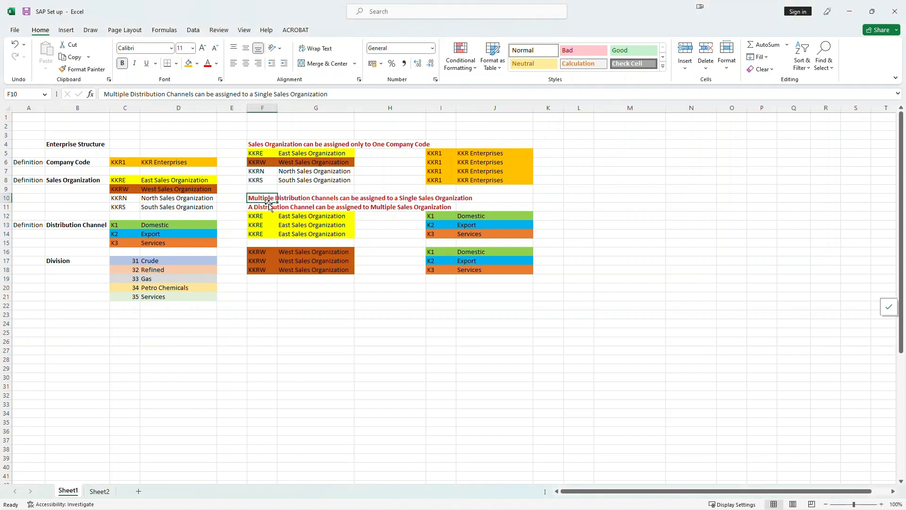
{"action": "left_click", "coordinate": [438, 217]}
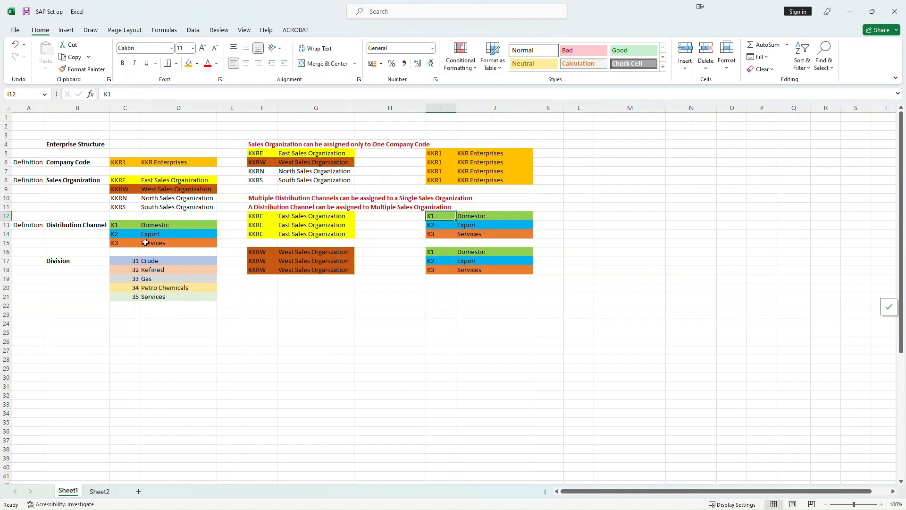
{"action": "left_click", "coordinate": [257, 215]}
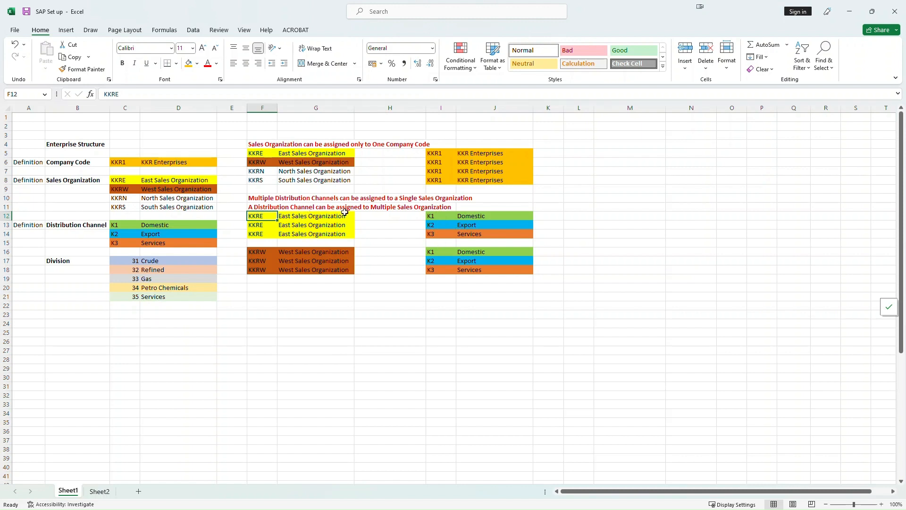
{"action": "left_click", "coordinate": [436, 216]}
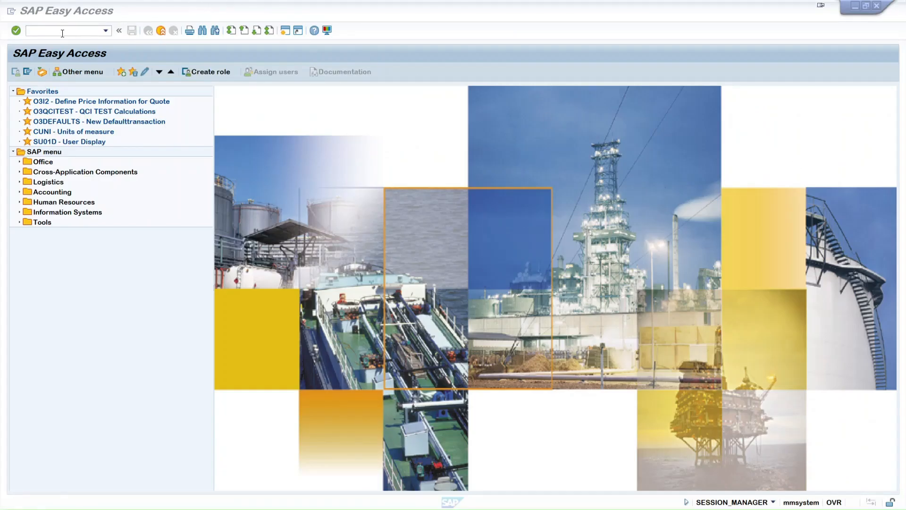
Step: In SAP, open the SPRO implementation guide and expand Enterprise Structure with its Assignment and Definition nodes
{"action": "left_click", "coordinate": [62, 32]}
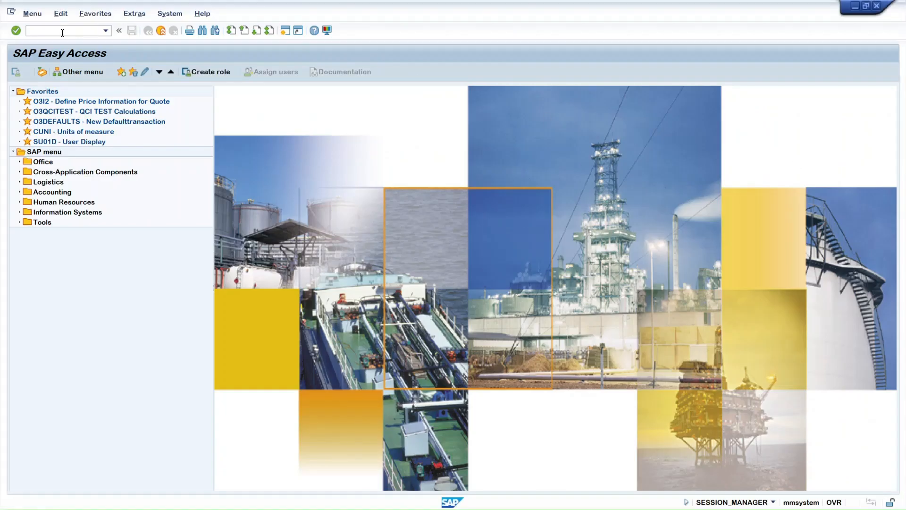
{"action": "key", "text": "Return"}
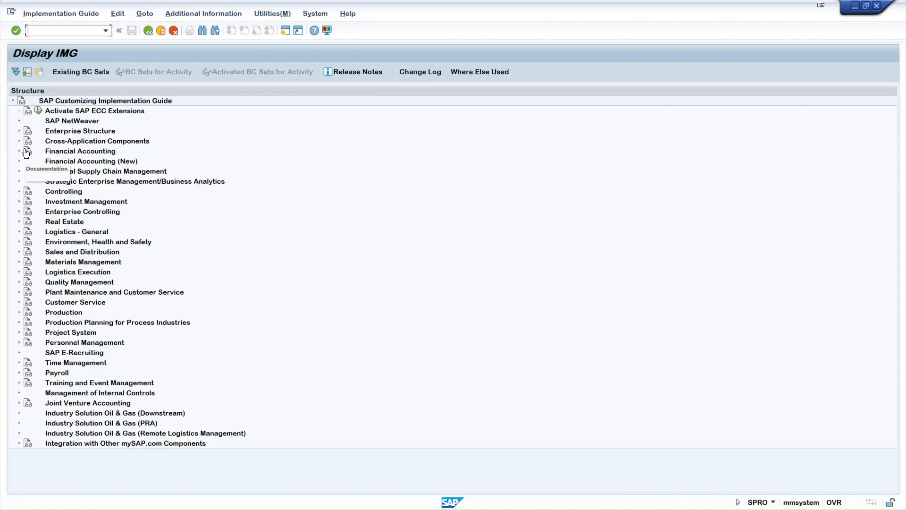
{"action": "left_click", "coordinate": [19, 130]}
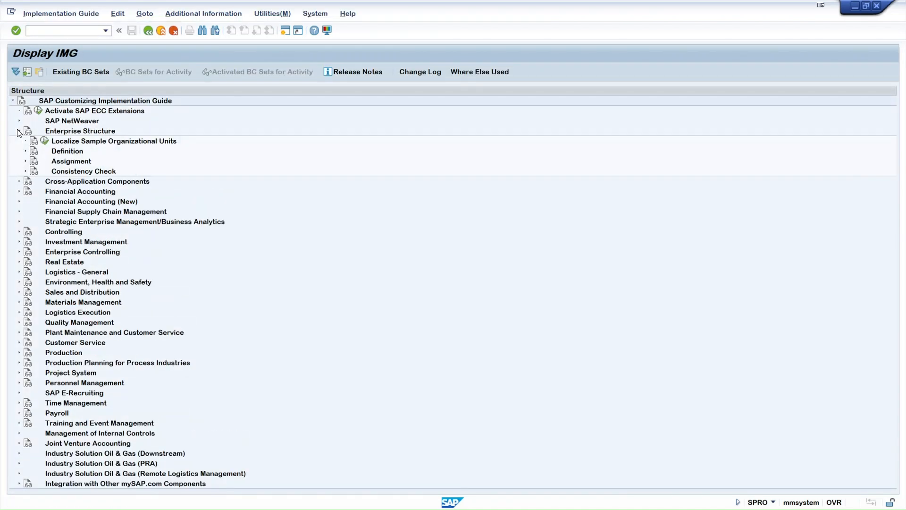
{"action": "left_click", "coordinate": [25, 161]}
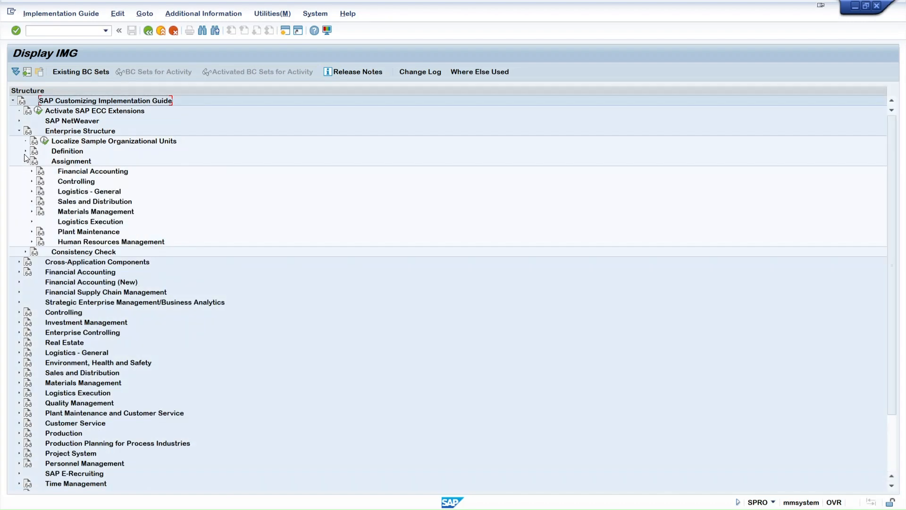
{"action": "left_click", "coordinate": [25, 151]}
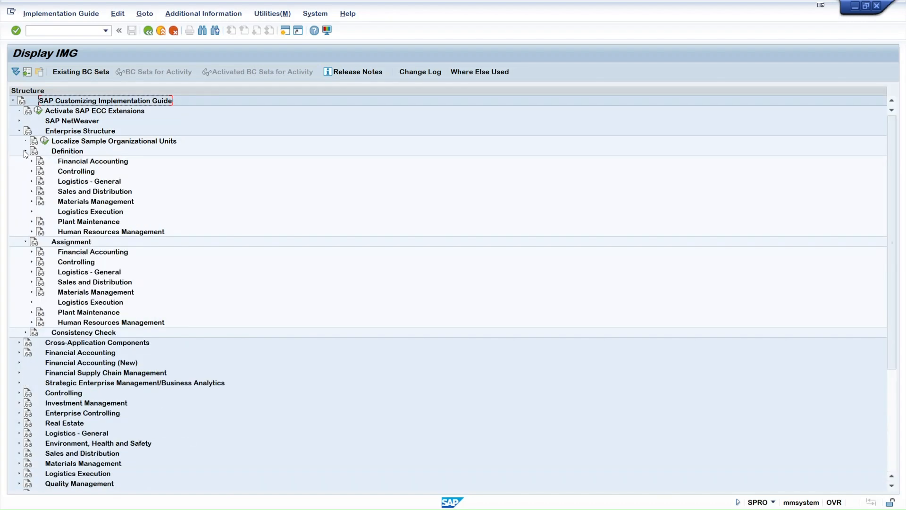
Step: Expand the Sales and Distribution activities under the Assignment node of Enterprise Structure
{"action": "left_click", "coordinate": [68, 151]}
{"action": "left_click", "coordinate": [78, 192]}
{"action": "left_click", "coordinate": [63, 241]}
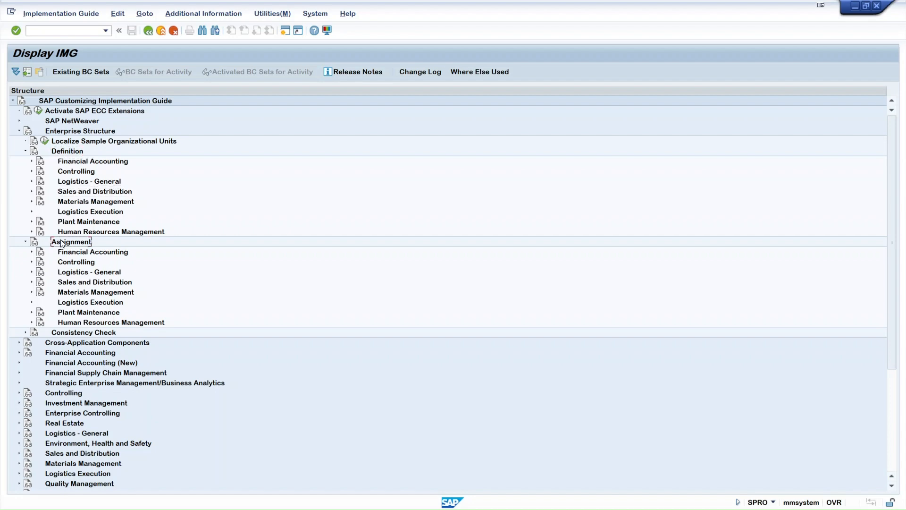
{"action": "left_click", "coordinate": [79, 283]}
{"action": "left_click", "coordinate": [32, 282]}
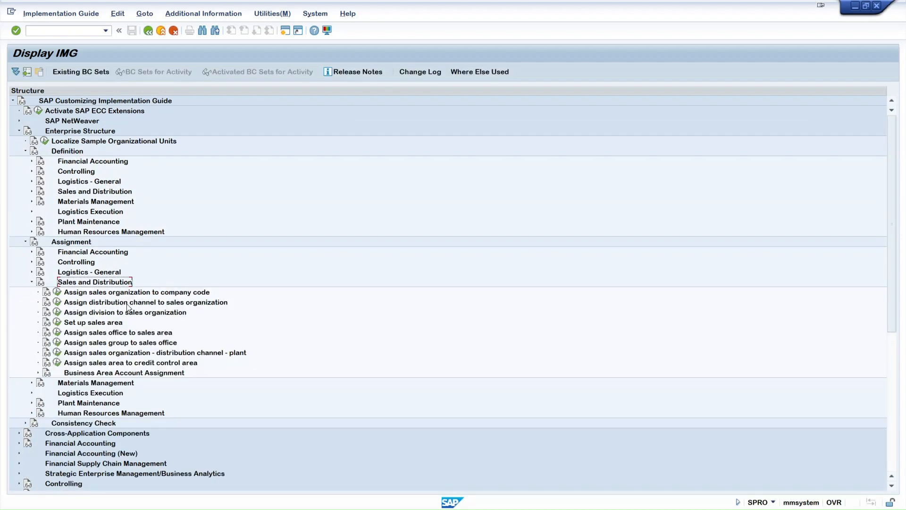
Step: Read the documentation for assigning distribution channels to sales organizations, highlight its rules on multiple assignments, and close it
{"action": "left_click", "coordinate": [47, 302]}
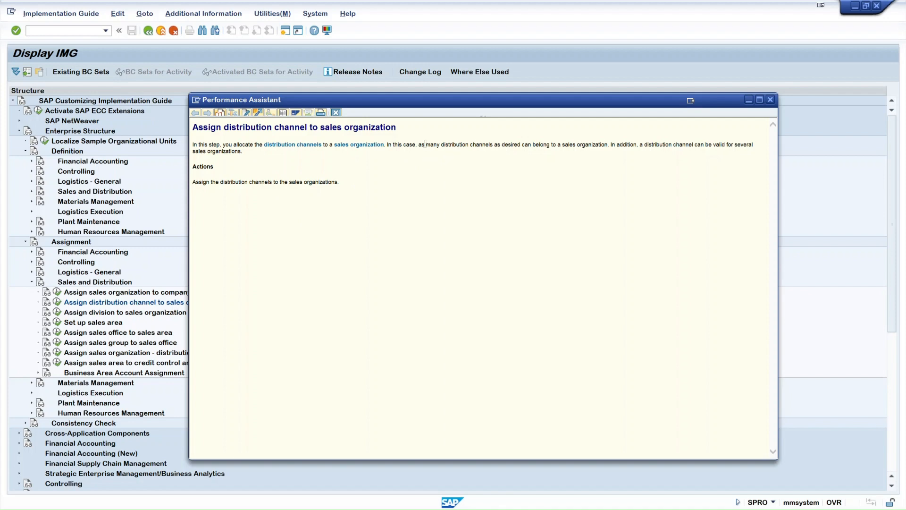
{"action": "left_click_drag", "start_coordinate": [427, 144], "coordinate": [647, 151]}
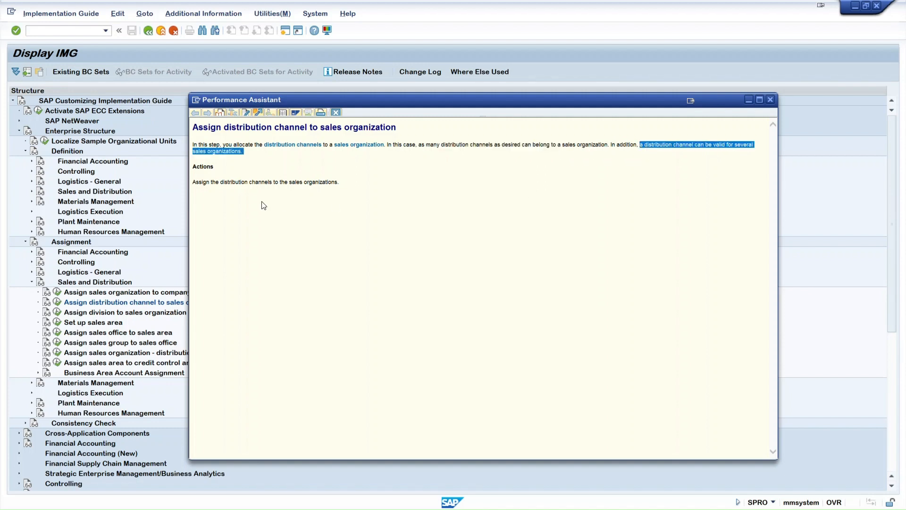
{"action": "left_click", "coordinate": [335, 113]}
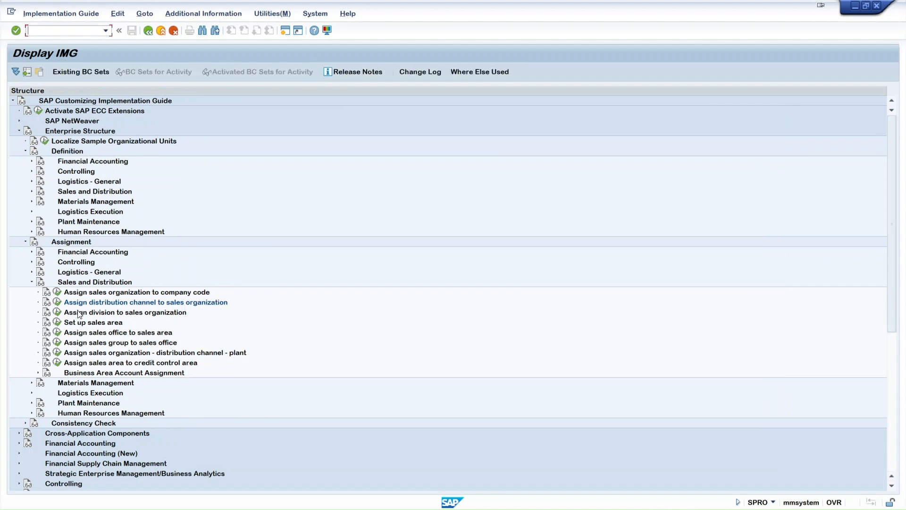
Step: Open the "Assign distribution channel to sales organization" activity
{"action": "left_click", "coordinate": [58, 302]}
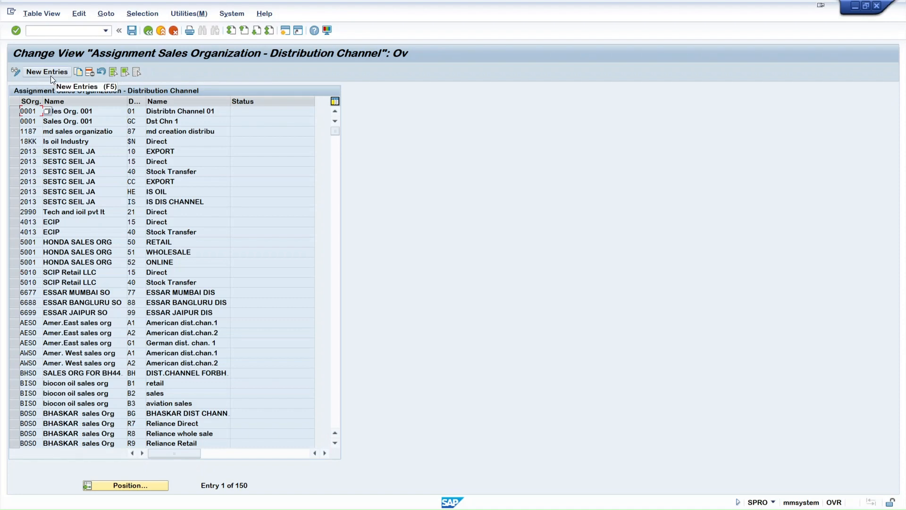
{"action": "left_click", "coordinate": [150, 34]}
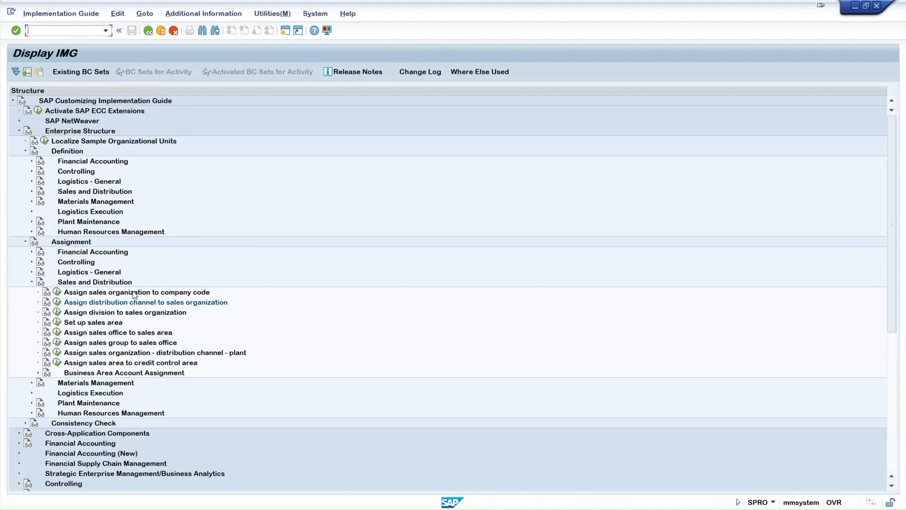
{"action": "left_click", "coordinate": [57, 302]}
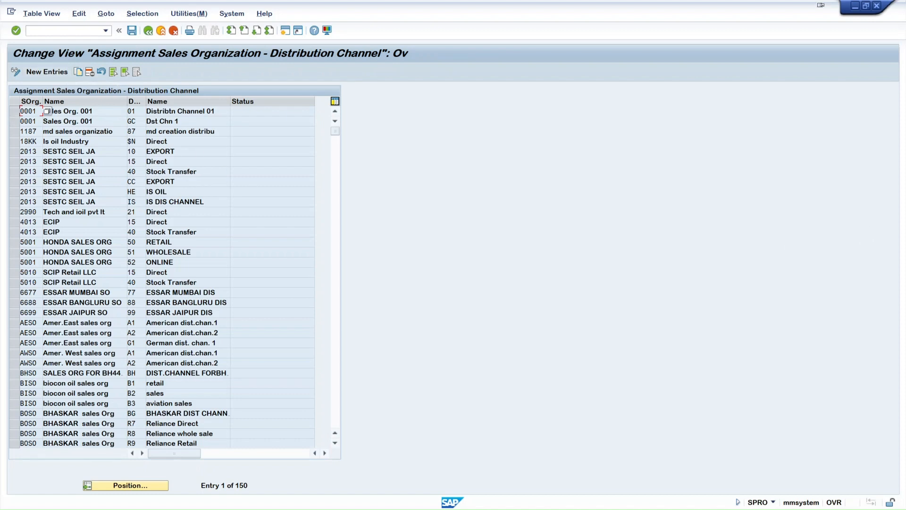
Step: Copy the three KKRE codes from the Excel sheet into the sales organization column of new SAP assignment entries
{"action": "key", "text": "alt+Tab"}
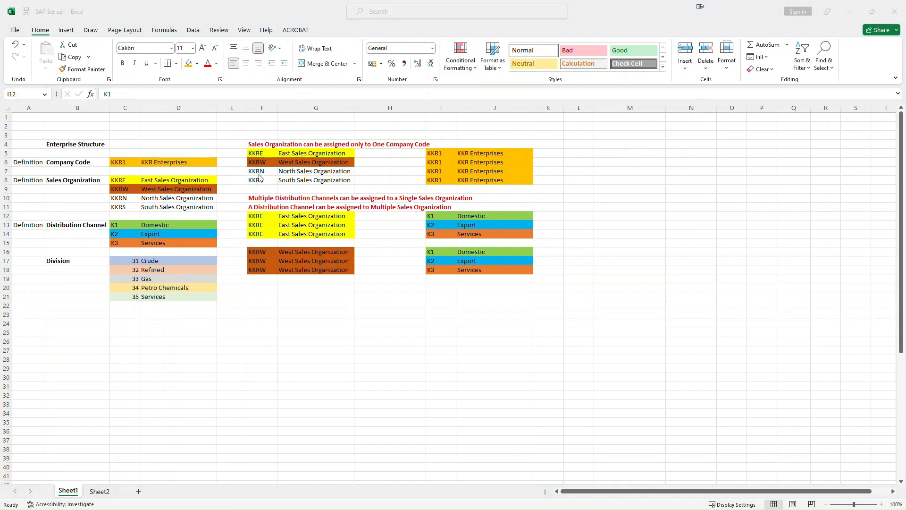
{"action": "left_click_drag", "start_coordinate": [261, 217], "coordinate": [260, 232]}
{"action": "key", "text": "ctrl+c"}
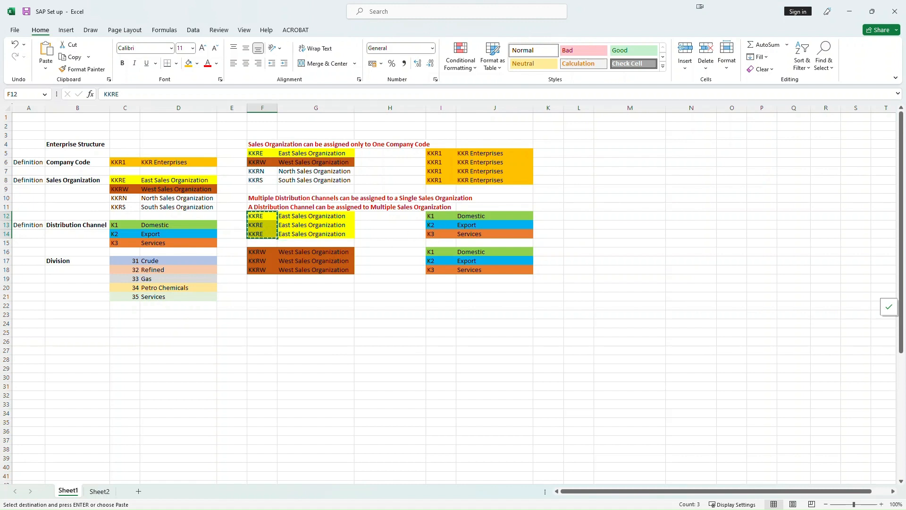
{"action": "key", "text": "alt+Tab"}
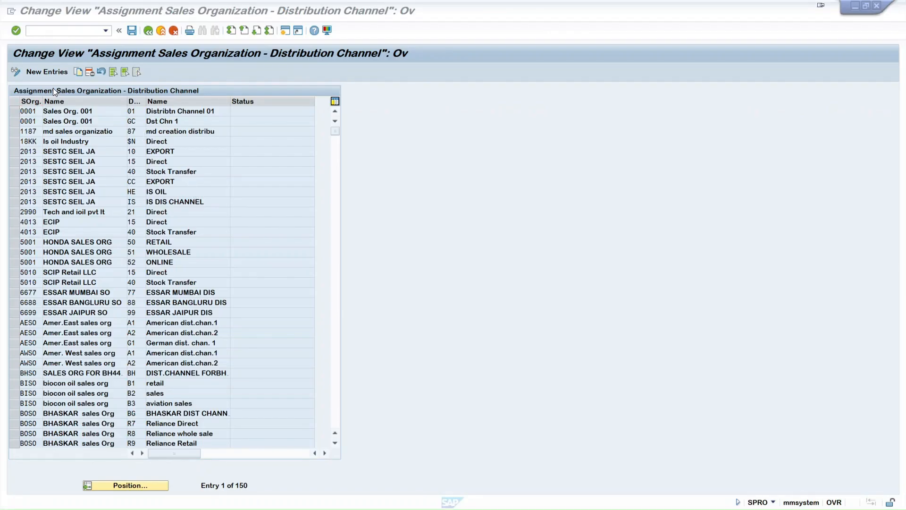
{"action": "left_click", "coordinate": [46, 71]}
{"action": "key", "text": "ctrl+v"}
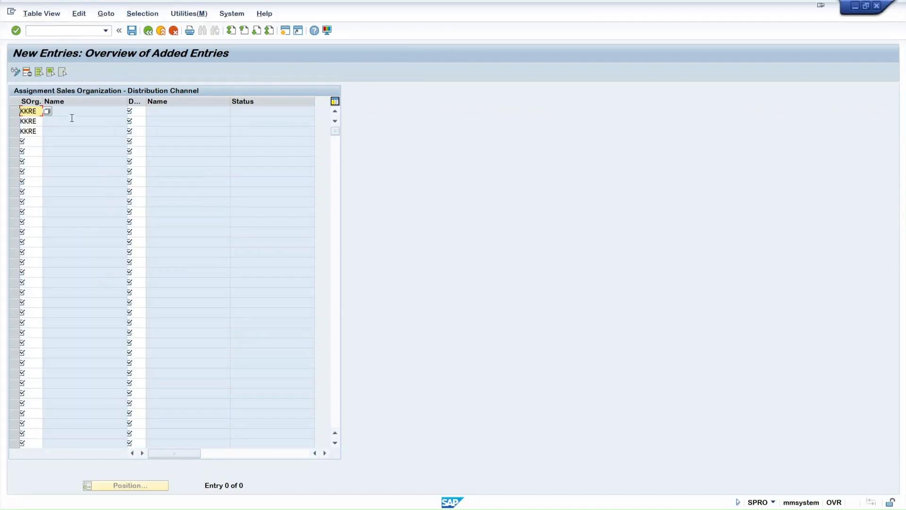
Step: Copy channel codes K1, K2 and K3 from Excel into the distribution channel column of the three KKRE entries and validate them
{"action": "left_click", "coordinate": [137, 110]}
{"action": "key", "text": "alt+Tab"}
{"action": "left_click_drag", "start_coordinate": [435, 216], "coordinate": [437, 234]}
{"action": "key", "text": "ctrl+c"}
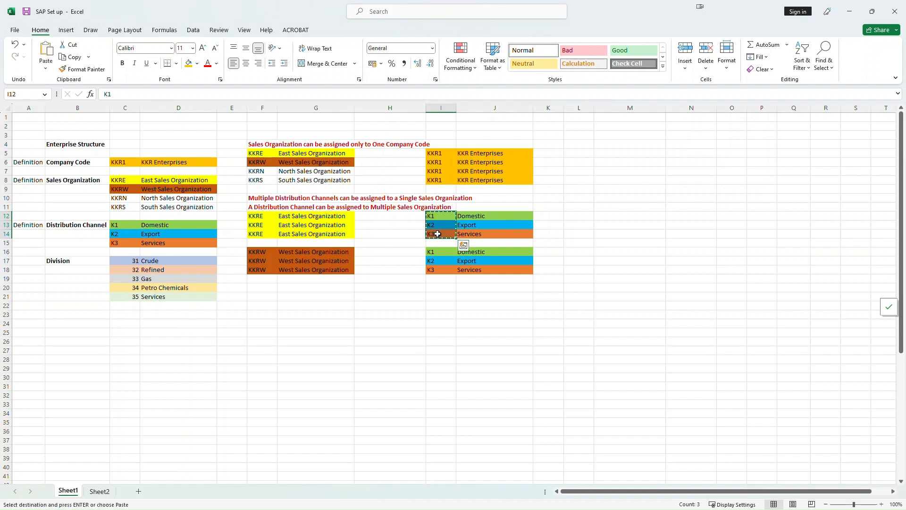
{"action": "key", "text": "alt+Tab"}
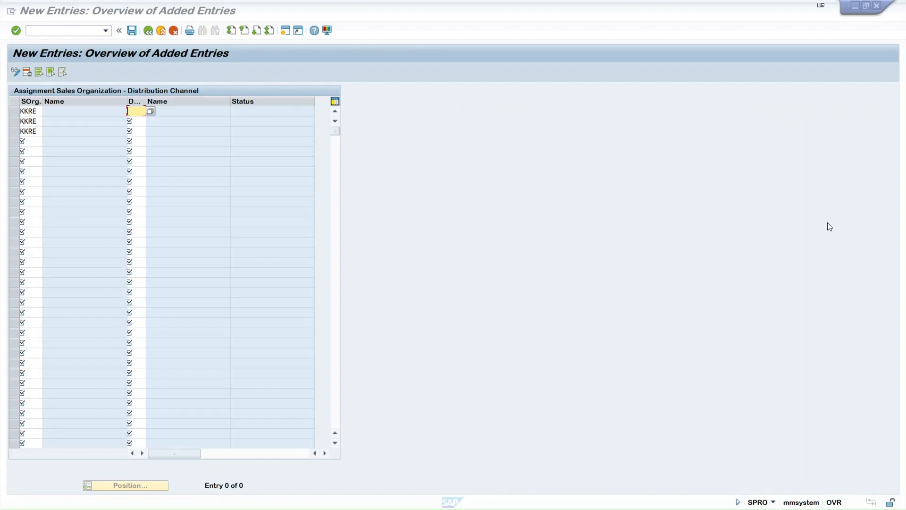
{"action": "left_click", "coordinate": [141, 109]}
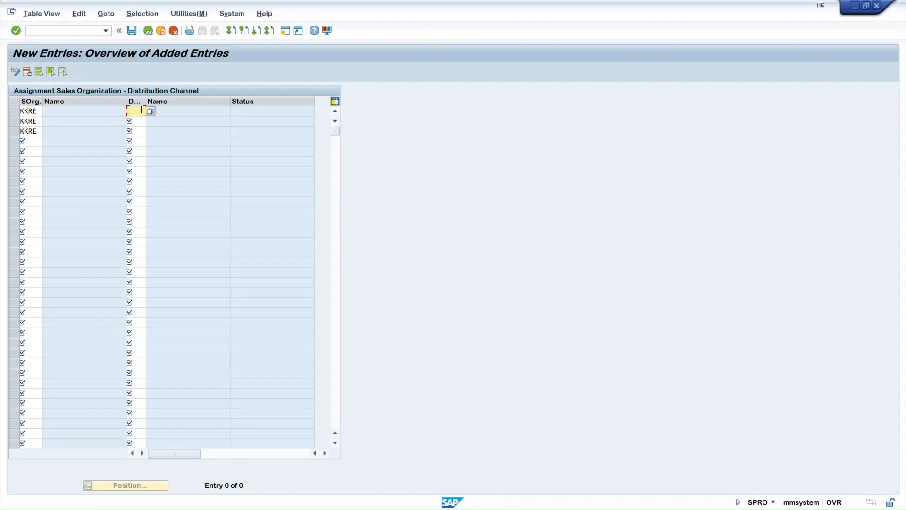
{"action": "key", "text": "ctrl+v"}
{"action": "key", "text": "Return"}
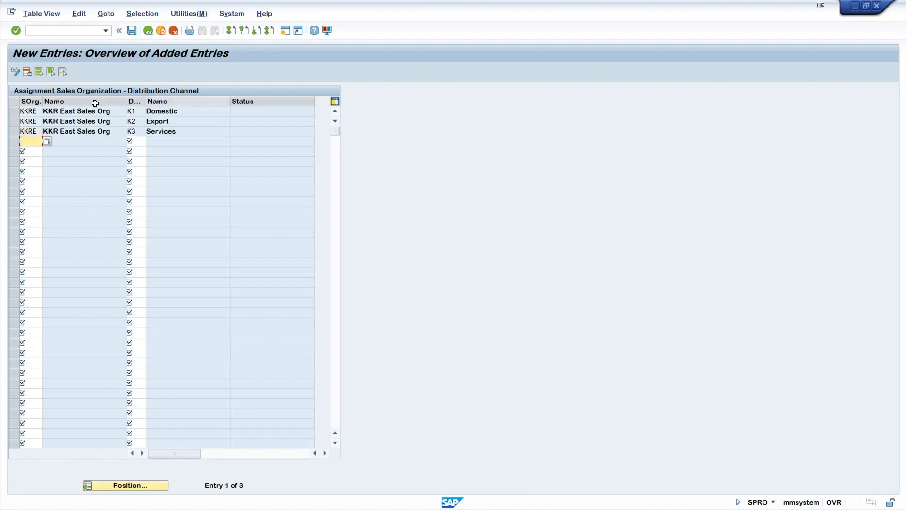
Step: Save the KKRE channel assignments under the "SK Training - Config" customizing request and return to the assignment overview
{"action": "left_click", "coordinate": [116, 113]}
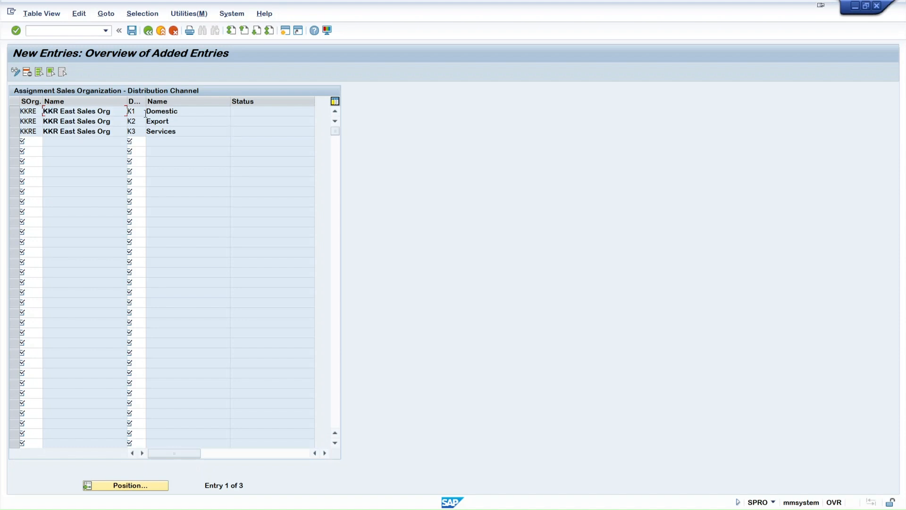
{"action": "left_click", "coordinate": [132, 31]}
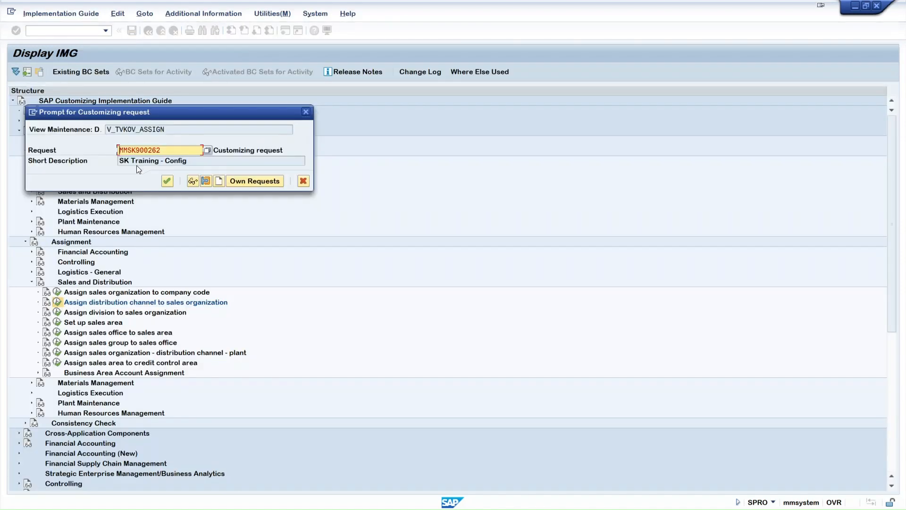
{"action": "left_click", "coordinate": [166, 180]}
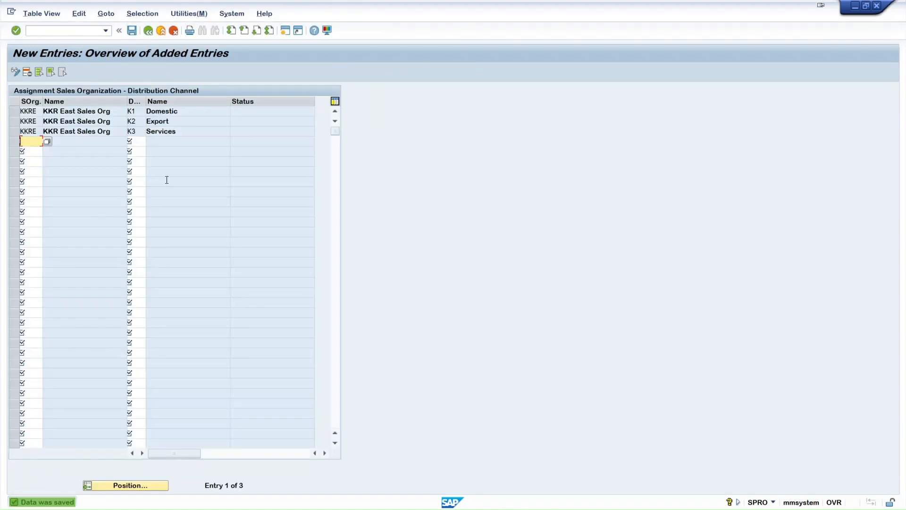
{"action": "left_click", "coordinate": [150, 32]}
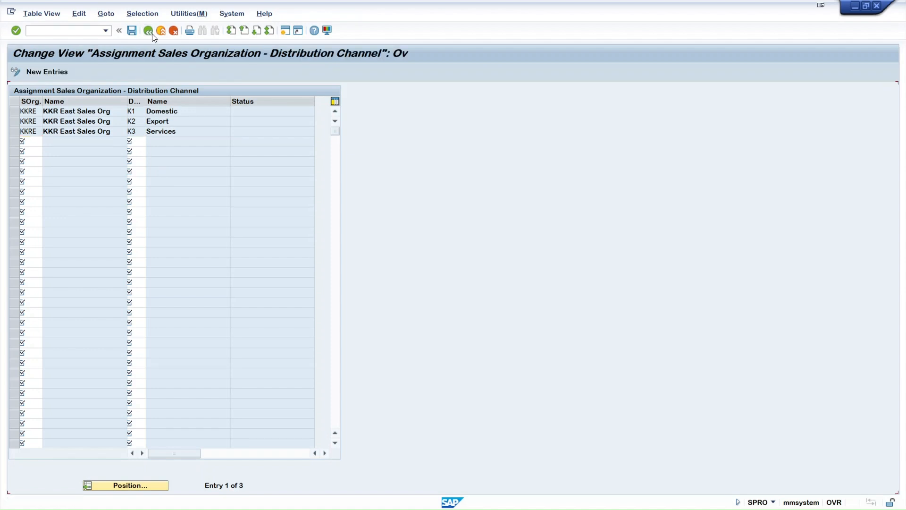
Step: Display the technical information for the sales organization name field and examine its table name
{"action": "left_click", "coordinate": [107, 239]}
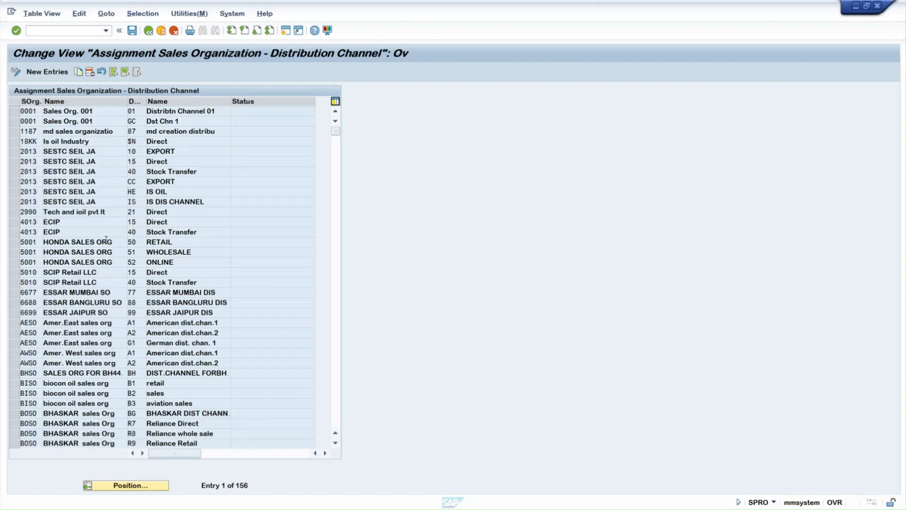
{"action": "key", "text": "F1"}
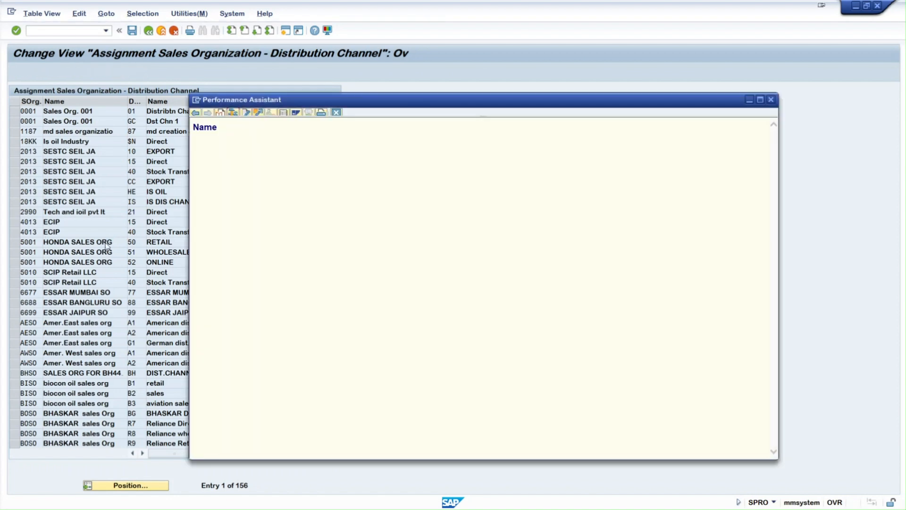
{"action": "left_click", "coordinate": [234, 112]}
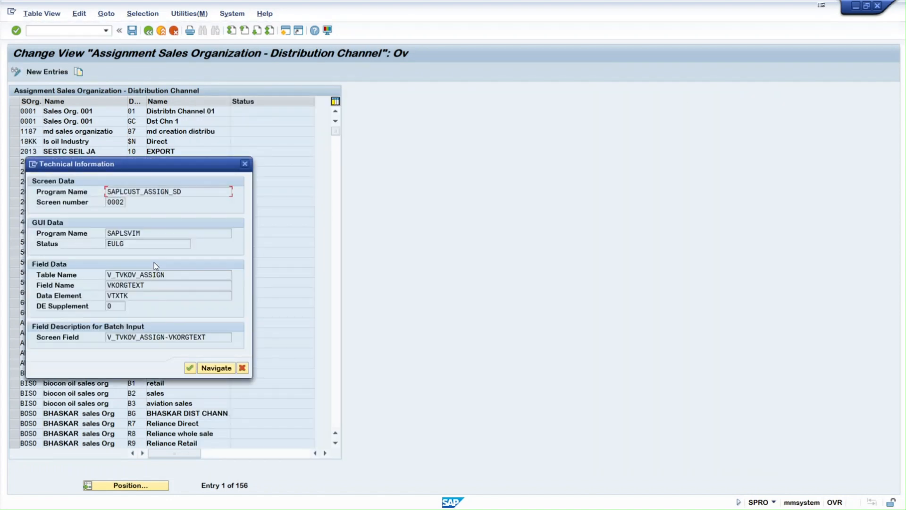
{"action": "left_click", "coordinate": [120, 275]}
{"action": "left_click_drag", "start_coordinate": [116, 275], "coordinate": [133, 274]}
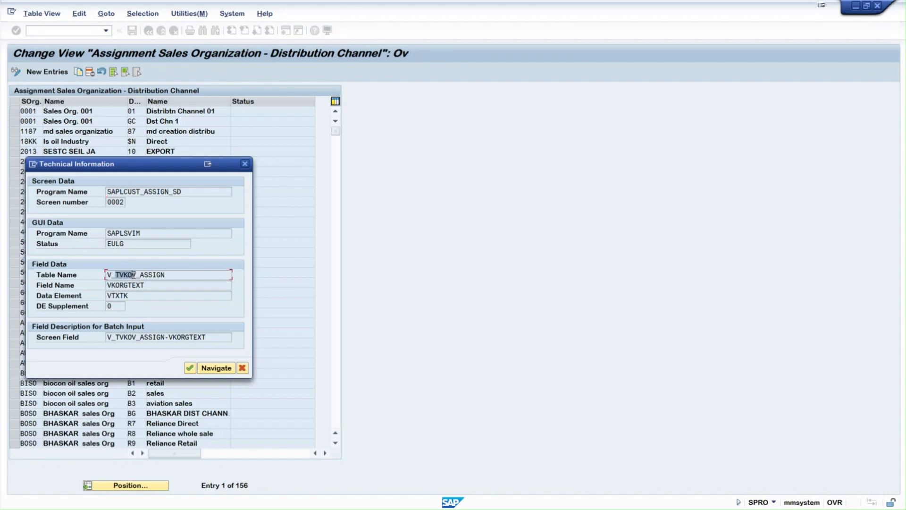
{"action": "left_click", "coordinate": [136, 274]}
Step: Display table TVKOV through transaction SE11 in a new session and examine its sales organization and distribution channel fields
{"action": "left_click", "coordinate": [32, 165]}
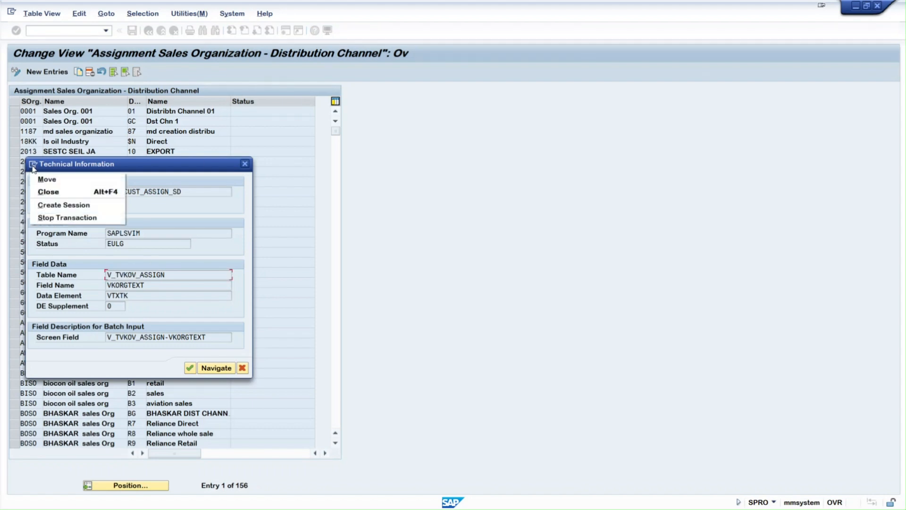
{"action": "left_click", "coordinate": [64, 205]}
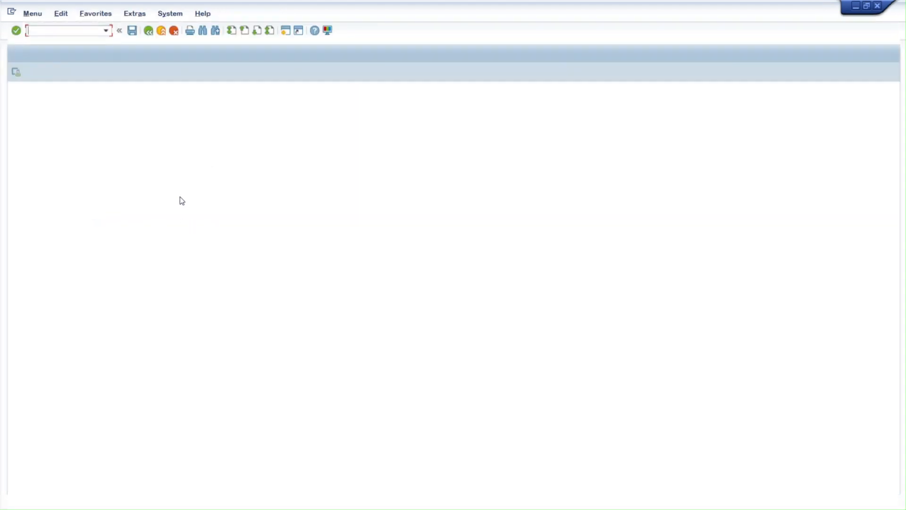
{"action": "type", "text": "se11"}
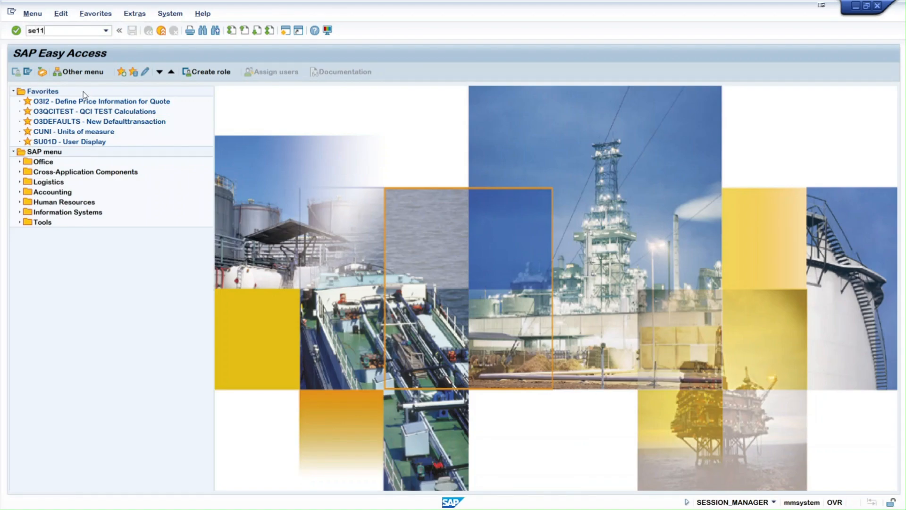
{"action": "key", "text": "Return"}
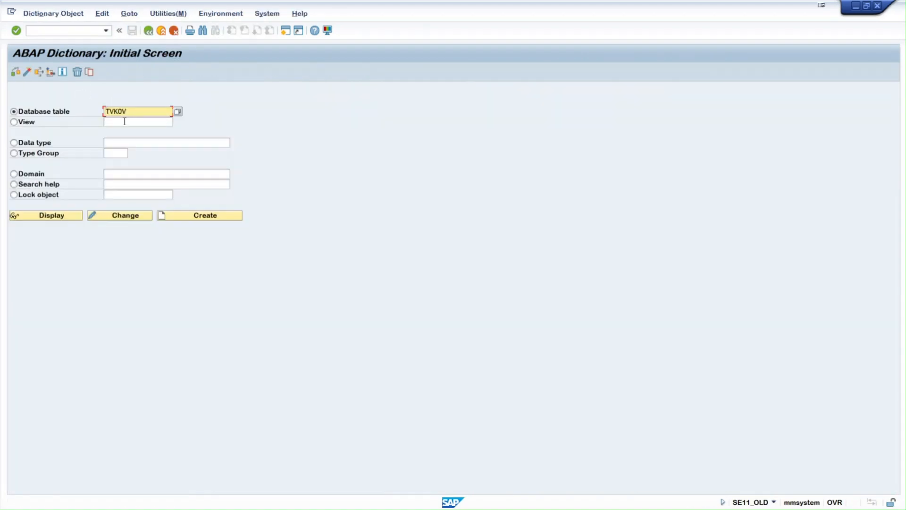
{"action": "left_click", "coordinate": [57, 214]}
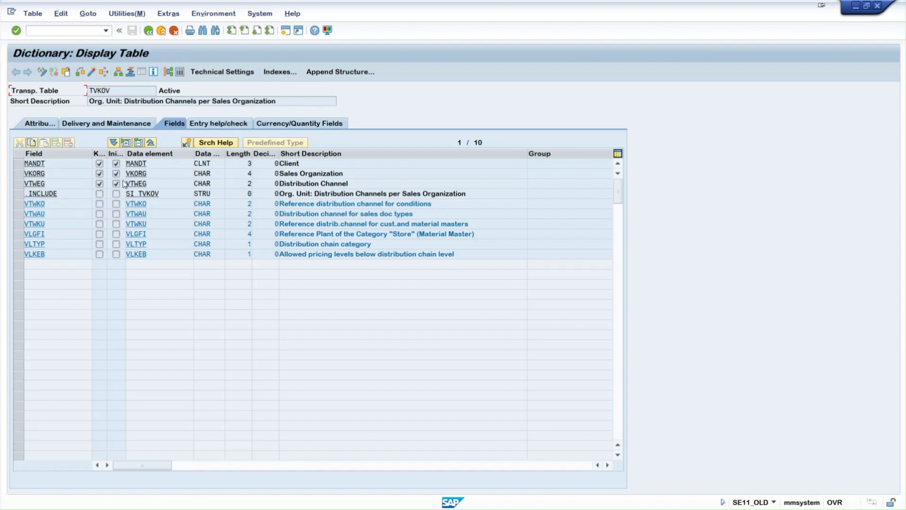
{"action": "left_click", "coordinate": [298, 174]}
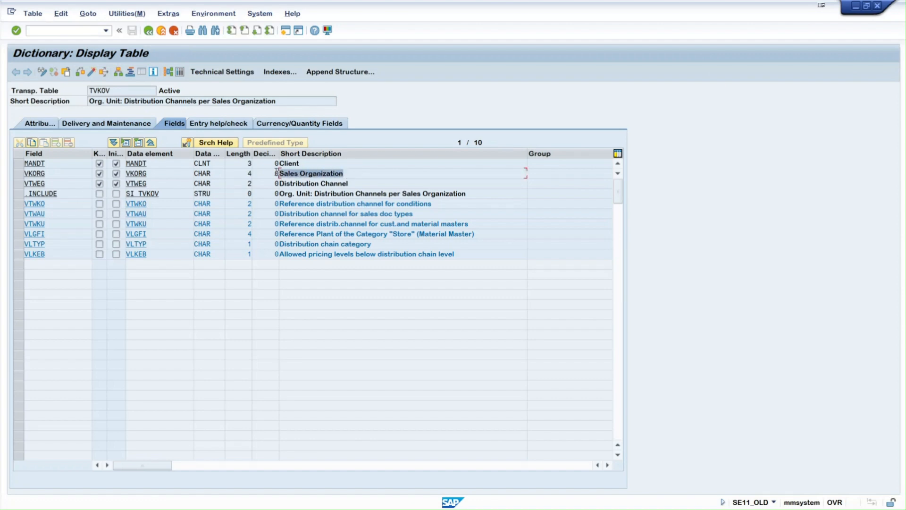
{"action": "left_click", "coordinate": [359, 183]}
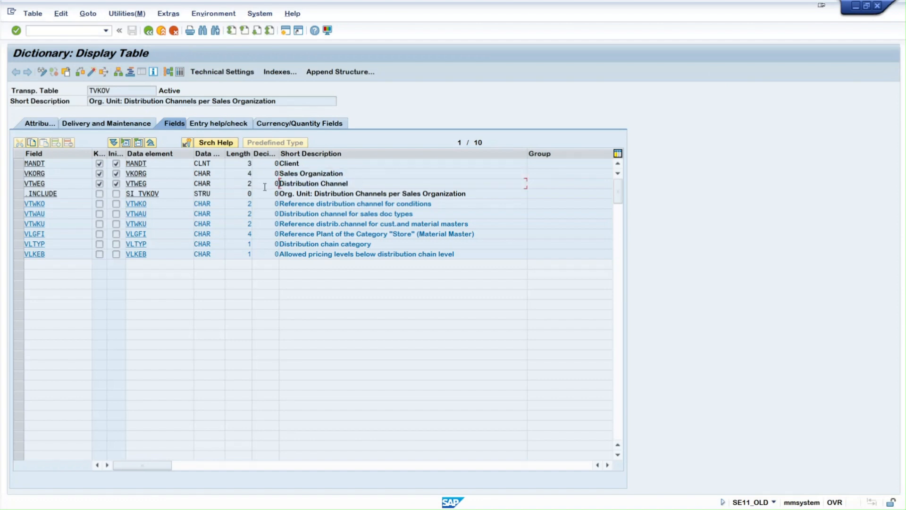
Step: Leave the dictionary display of TVKOV and open the general table display with transaction SE16N
{"action": "left_click", "coordinate": [285, 31]}
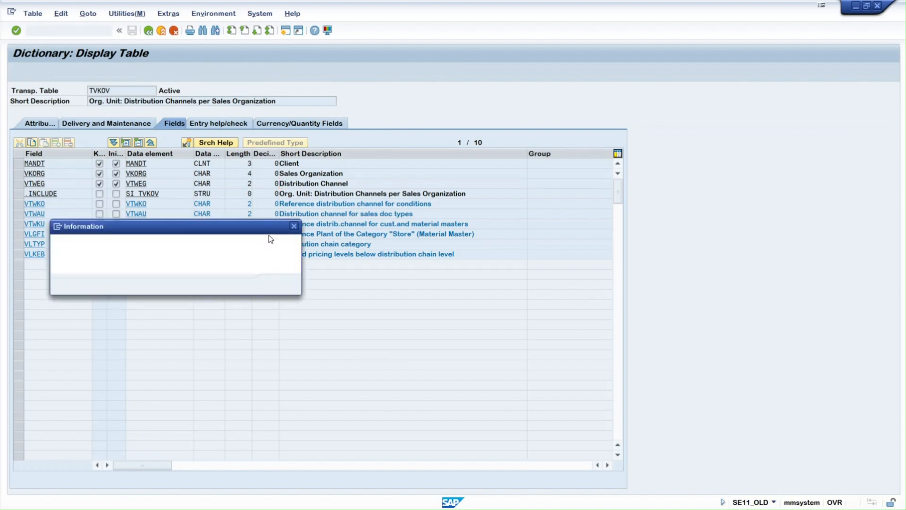
{"action": "left_click", "coordinate": [293, 227]}
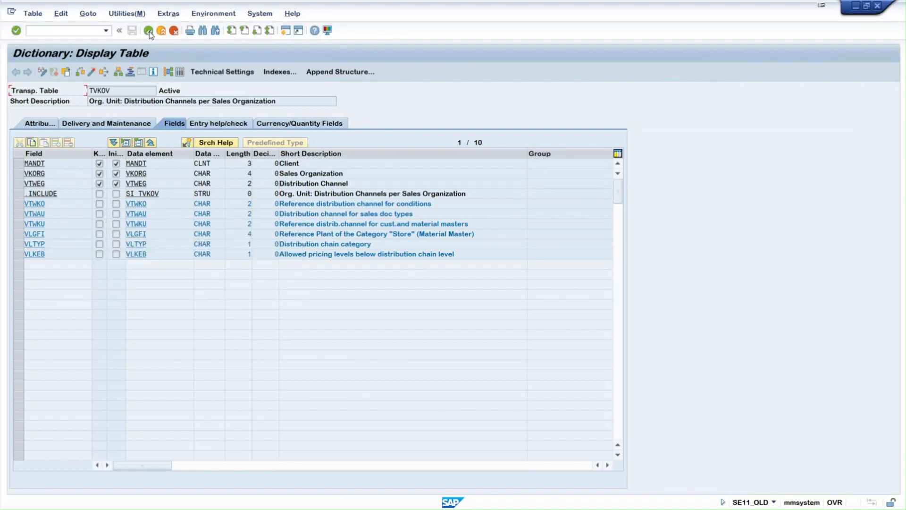
{"action": "left_click", "coordinate": [149, 30]}
{"action": "left_click", "coordinate": [149, 30]}
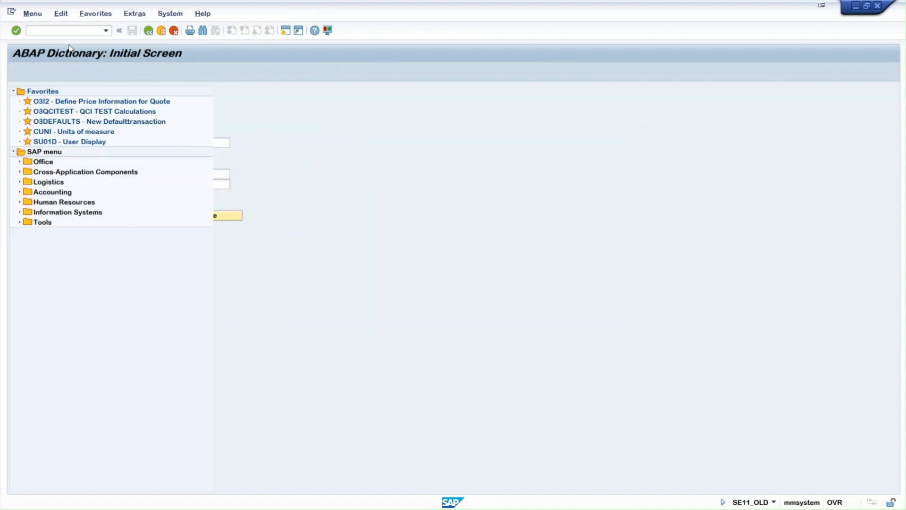
{"action": "type", "text": "se16"}
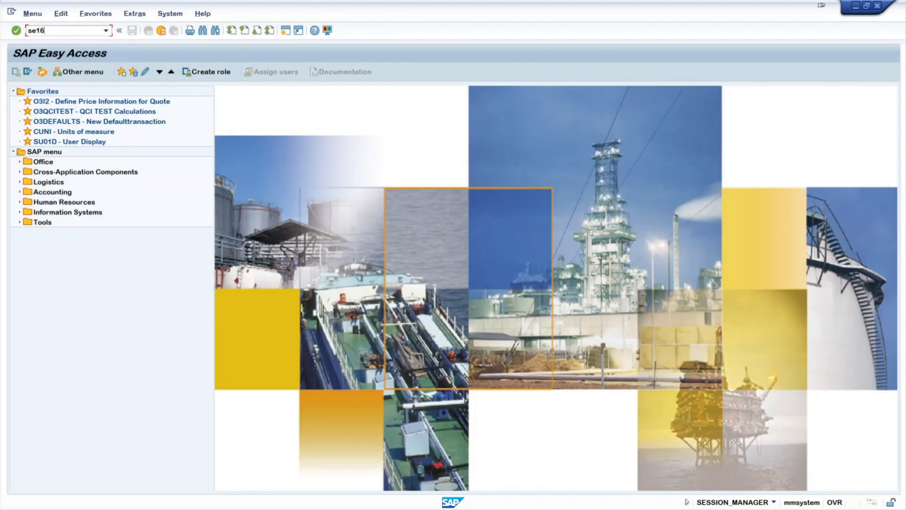
{"action": "type", "text": "n"}
{"action": "key", "text": "Return"}
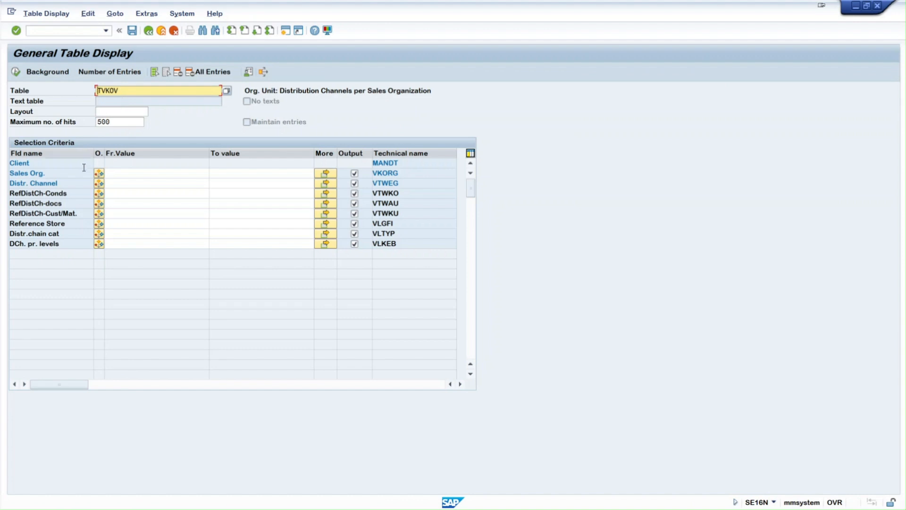
Step: Restrict the TVKOV selection to sales organizations from KKRE to KKRW and list the matching entries
{"action": "left_click", "coordinate": [143, 170]}
{"action": "type", "text": "kkre"}
{"action": "key", "text": "Return"}
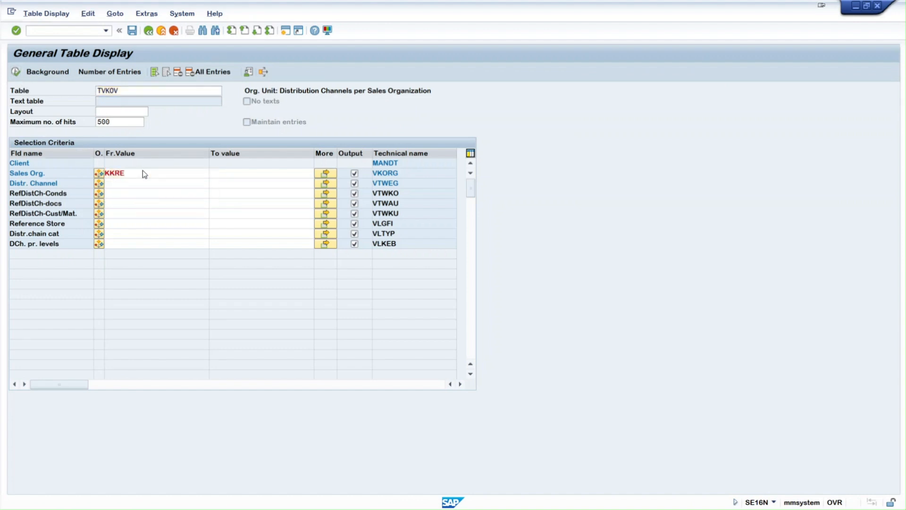
{"action": "left_click", "coordinate": [224, 175]}
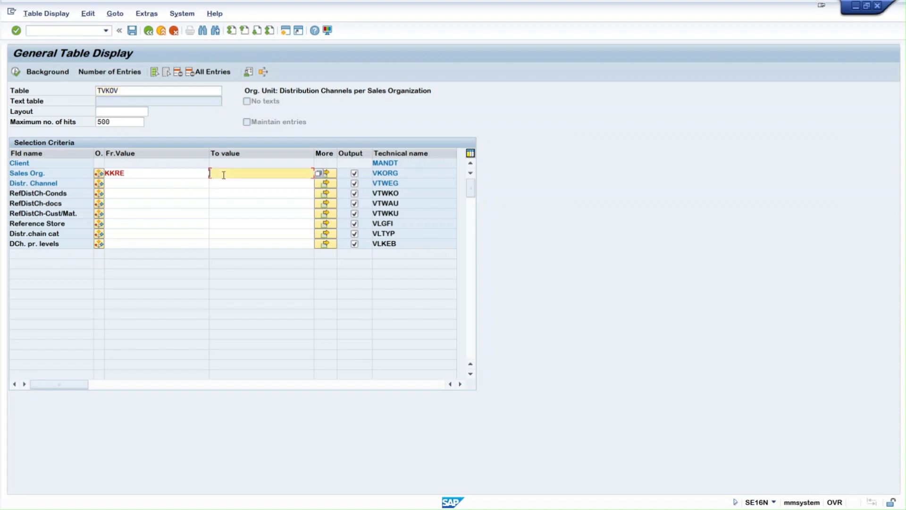
{"action": "type", "text": "kkrw"}
{"action": "key", "text": "Return"}
{"action": "left_click", "coordinate": [16, 71]}
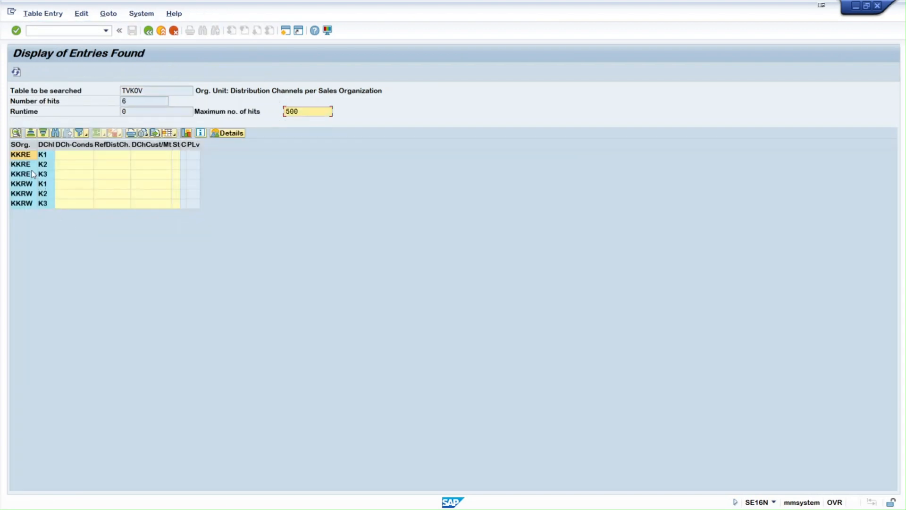
Step: Highlight the sales organization and distribution channel columns in the entry list and examine the channel assignments
{"action": "left_click", "coordinate": [33, 174]}
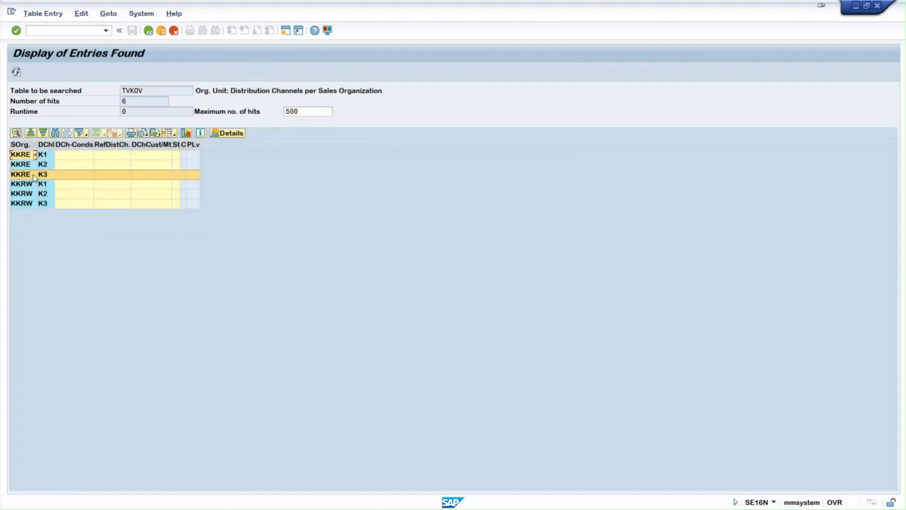
{"action": "left_click", "coordinate": [26, 145]}
{"action": "left_click", "coordinate": [48, 145], "text": "ctrl"}
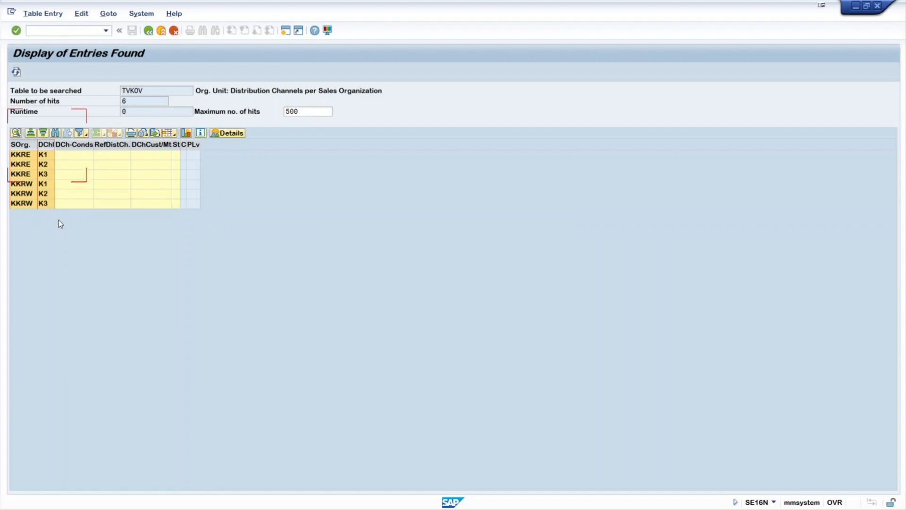